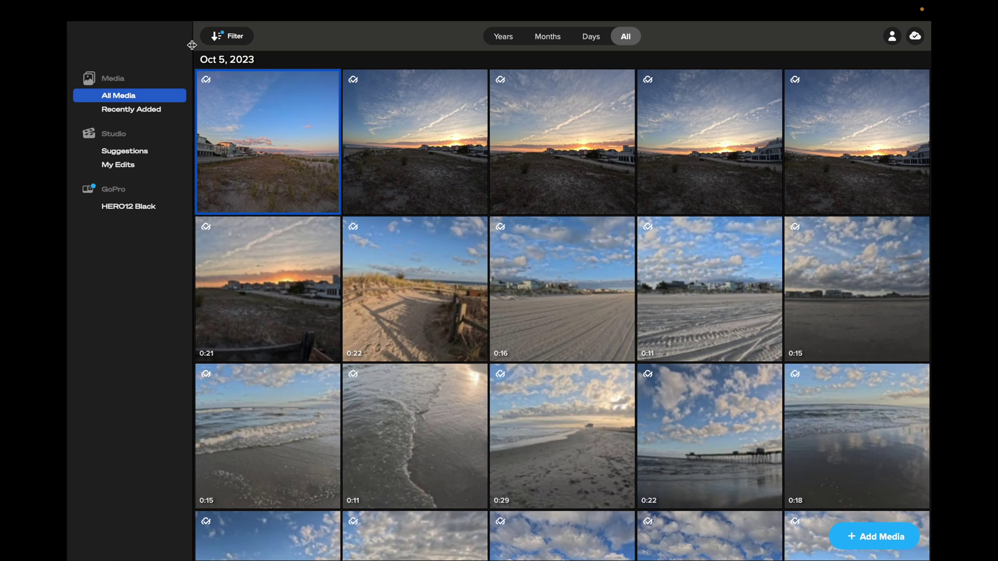
# Raise the display brightness to its maximum.
pyautogui.press('XF86MonBrightnessUp')
pyautogui.press('XF86MonBrightnessUp')
pyautogui.press('XF86MonBrightnessUp')
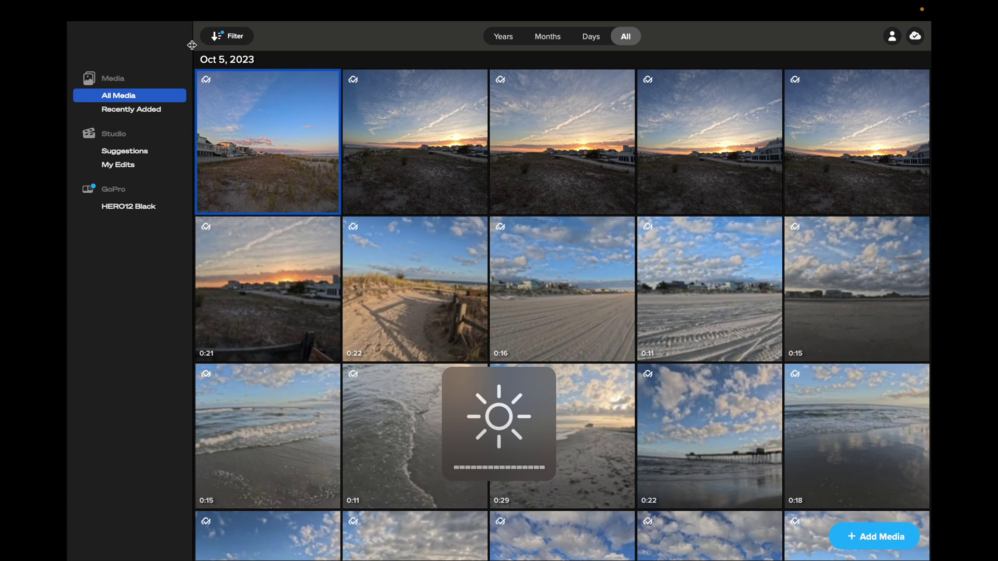
pyautogui.moveTo(111, 4)
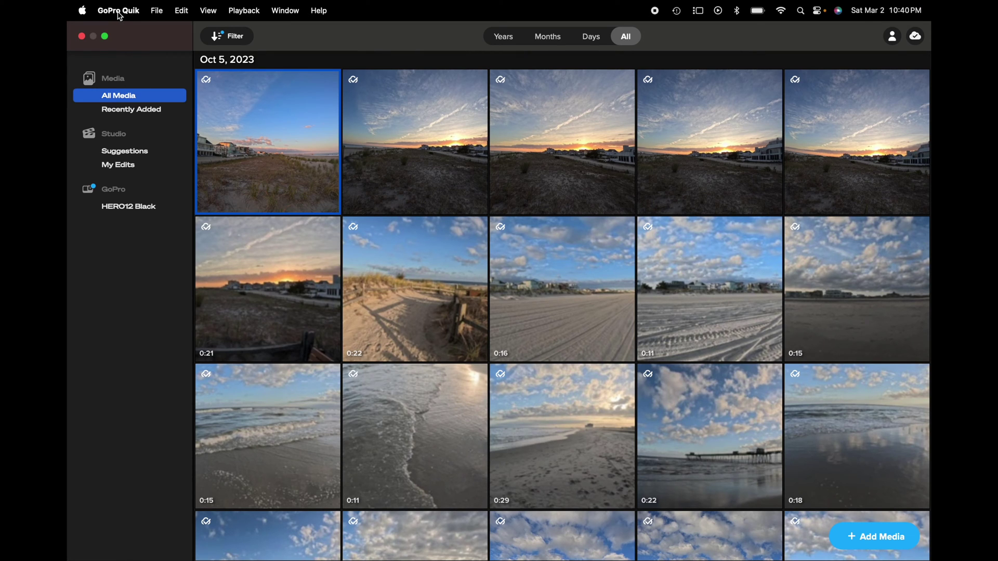
pyautogui.click(161, 13)
pyautogui.click(161, 14)
pyautogui.click(179, 13)
pyautogui.click(180, 12)
pyautogui.click(233, 13)
pyautogui.click(234, 13)
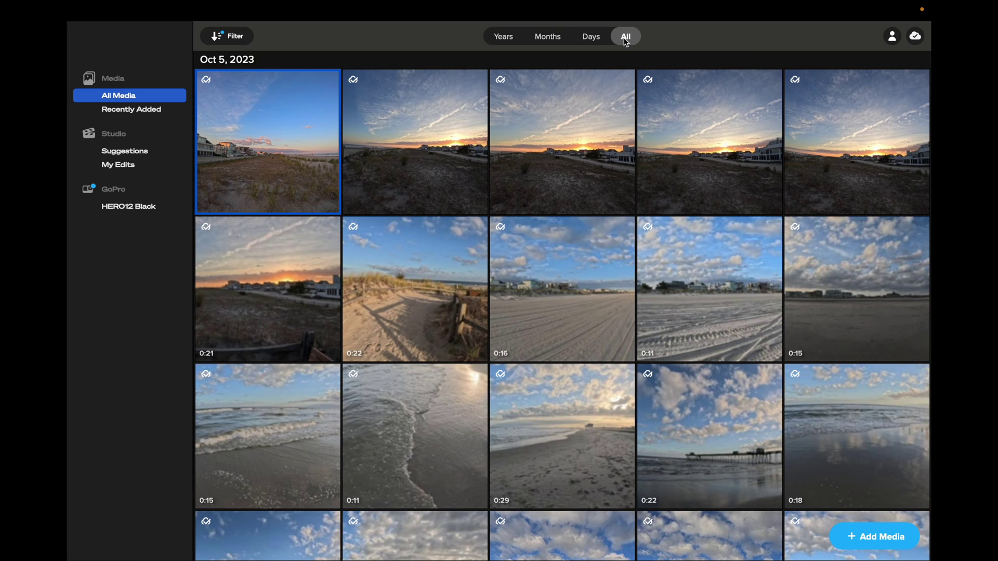
# View the media library grouped by days, months and years, and return to showing all items.
pyautogui.click(595, 40)
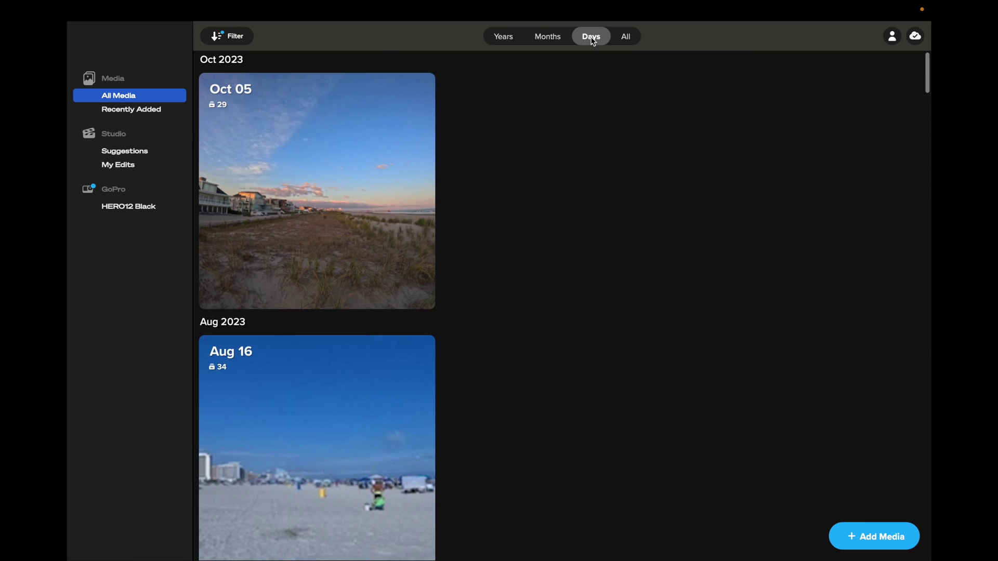
pyautogui.click(557, 41)
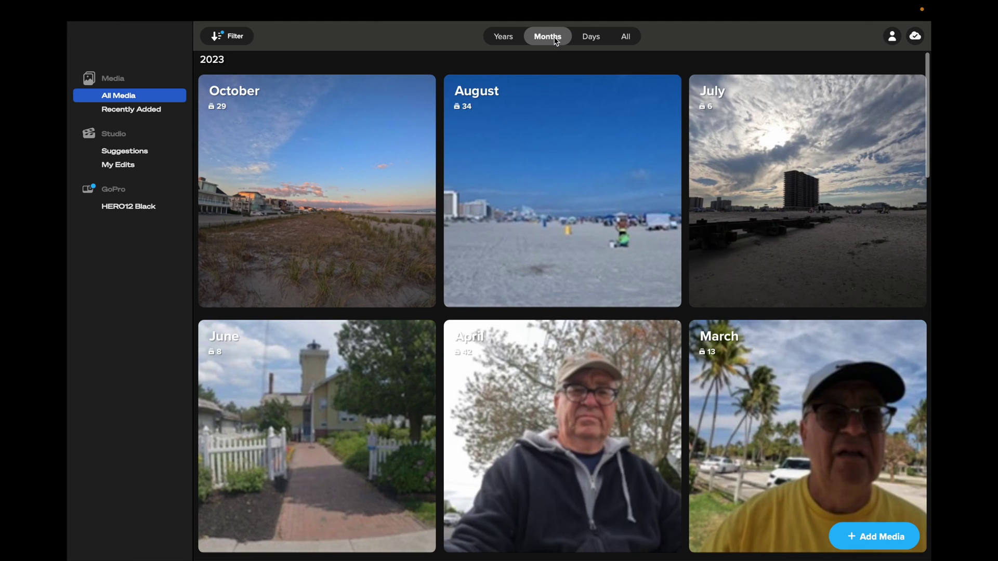
pyautogui.click(511, 39)
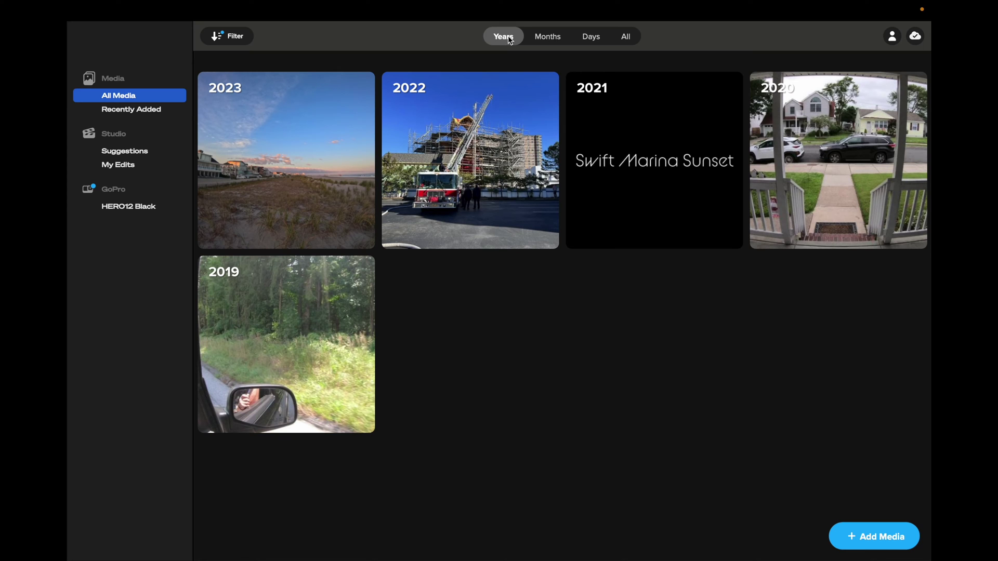
pyautogui.click(626, 37)
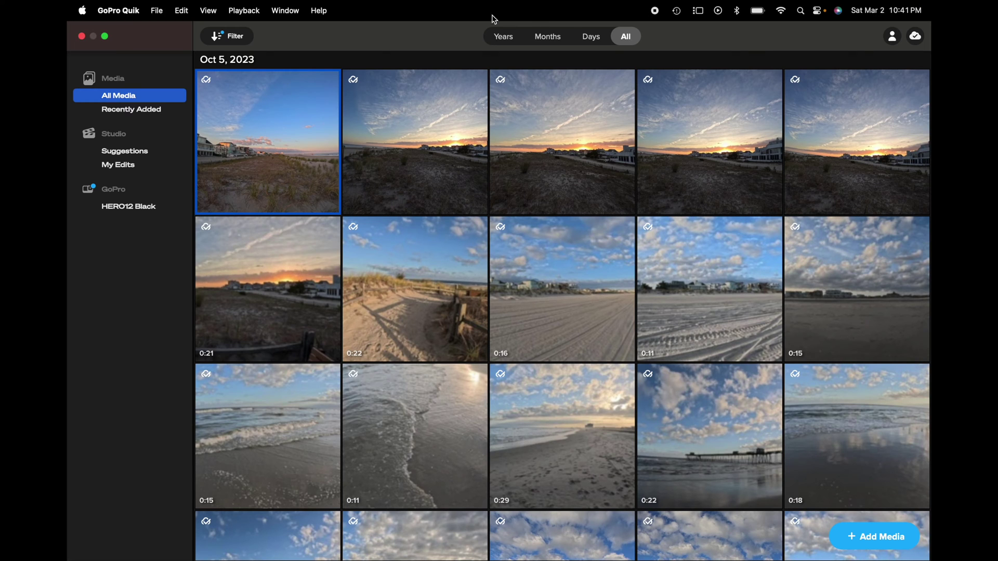
# Look through the Recently Added, Suggestions, My Edits and HERO12 Black sections.
pyautogui.click(137, 111)
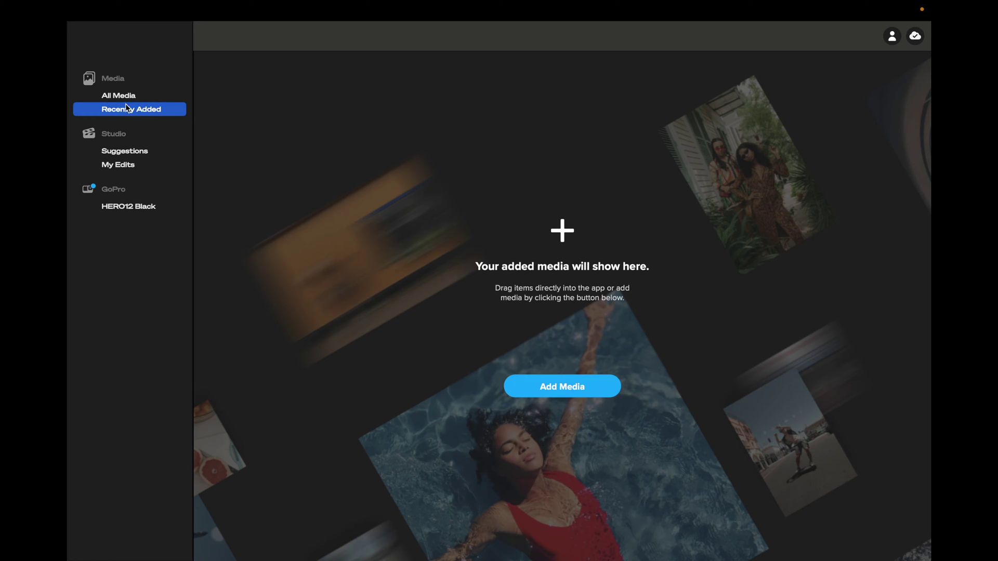
pyautogui.click(126, 155)
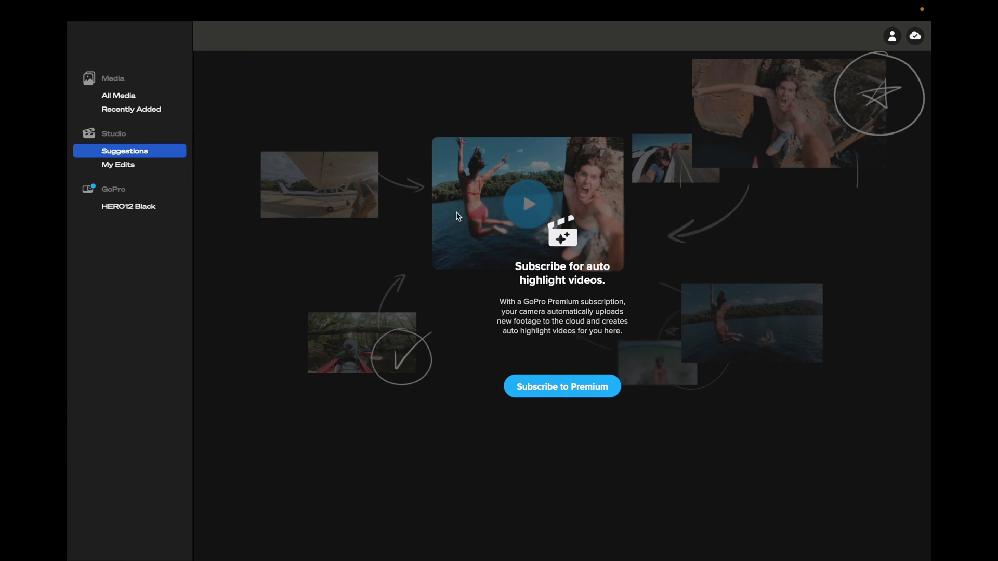
pyautogui.click(128, 166)
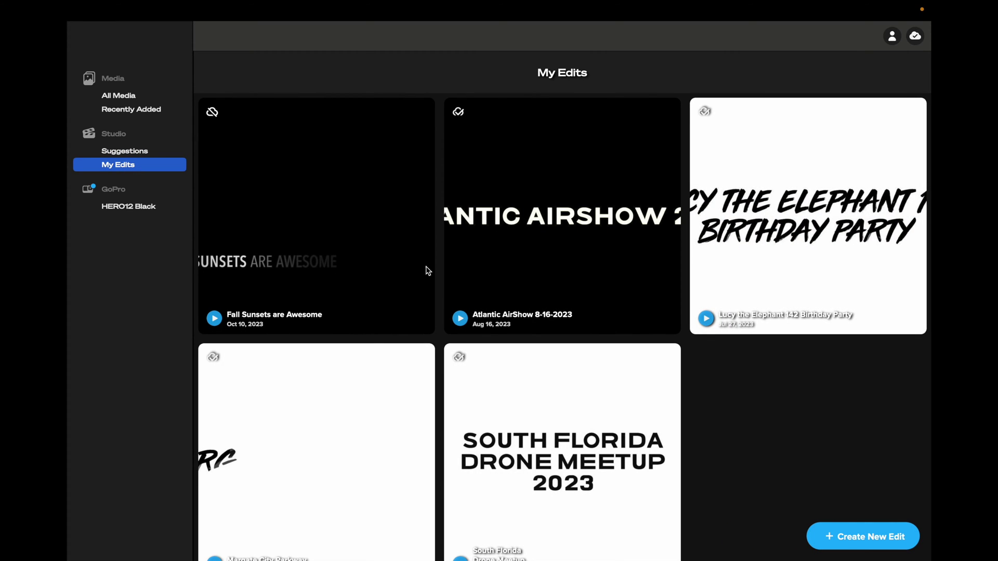
pyautogui.scroll(-1, 614, 404)
pyautogui.scroll(1, 614, 405)
pyautogui.click(123, 210)
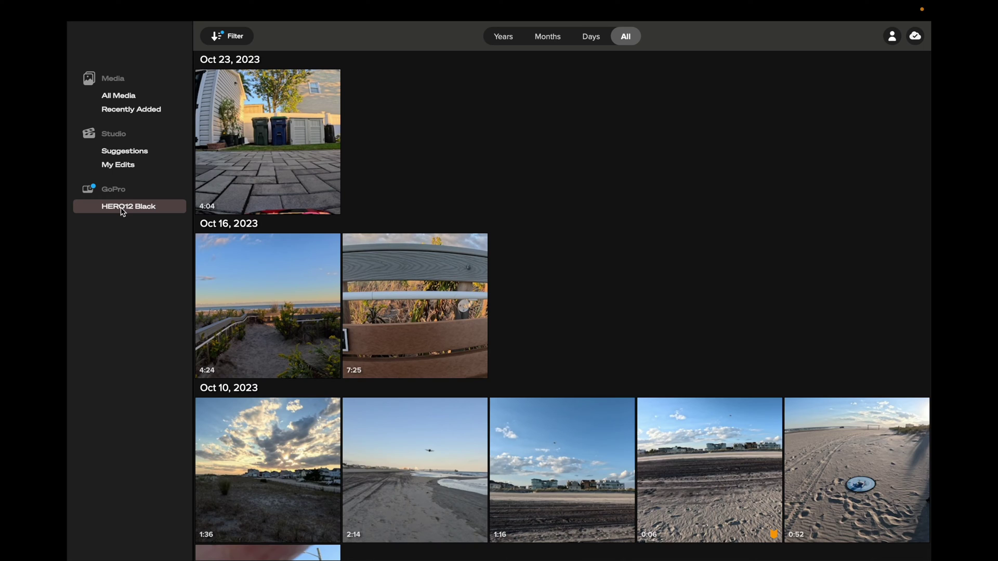
# Examine the filter and sort options for the HERO12 Black media, toggling the sort order and back.
pyautogui.click(221, 36)
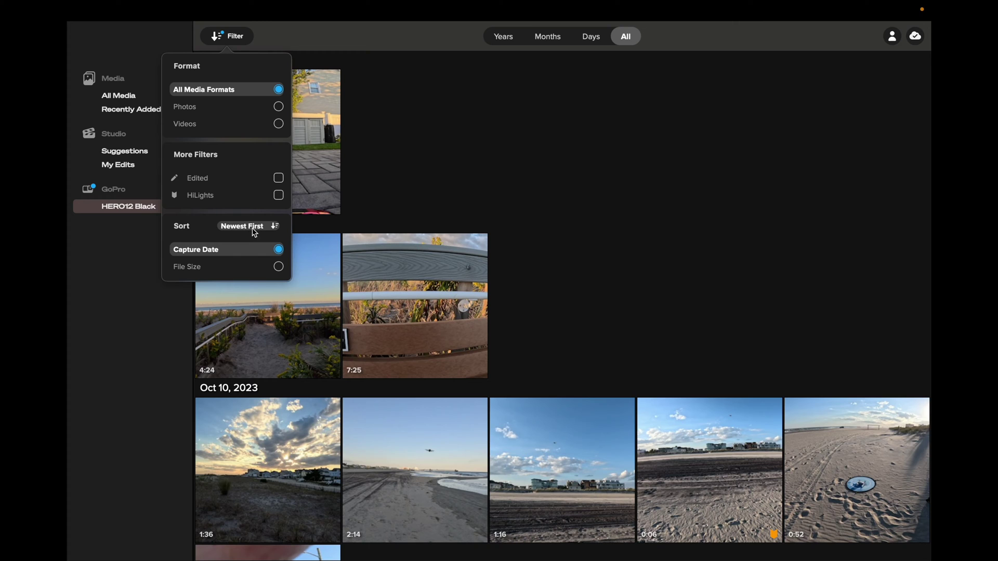
pyautogui.click(272, 228)
pyautogui.click(275, 229)
pyautogui.click(233, 39)
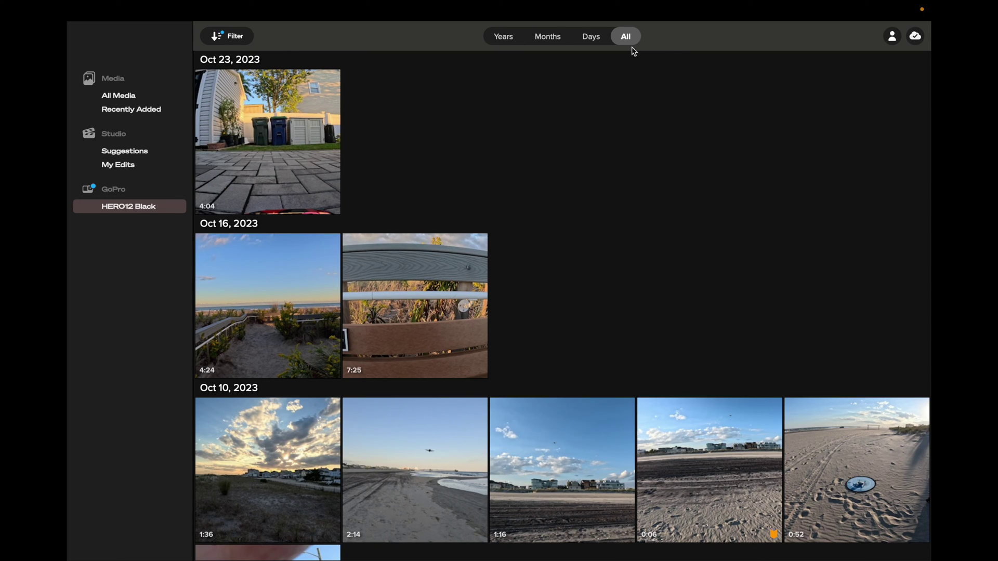
# Review the account and preferences settings, and check the cloud backup subscription information.
pyautogui.click(892, 36)
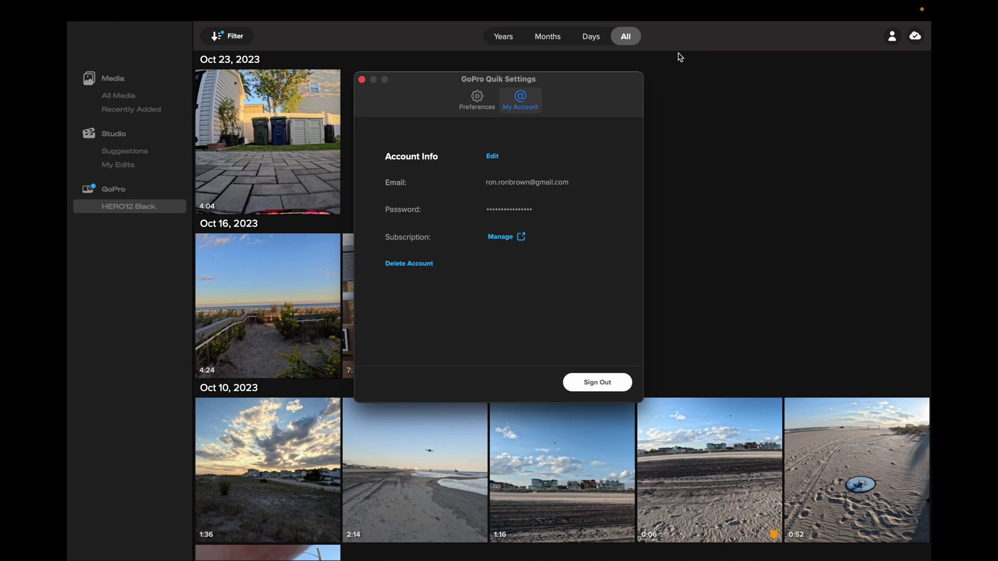
pyautogui.click(480, 100)
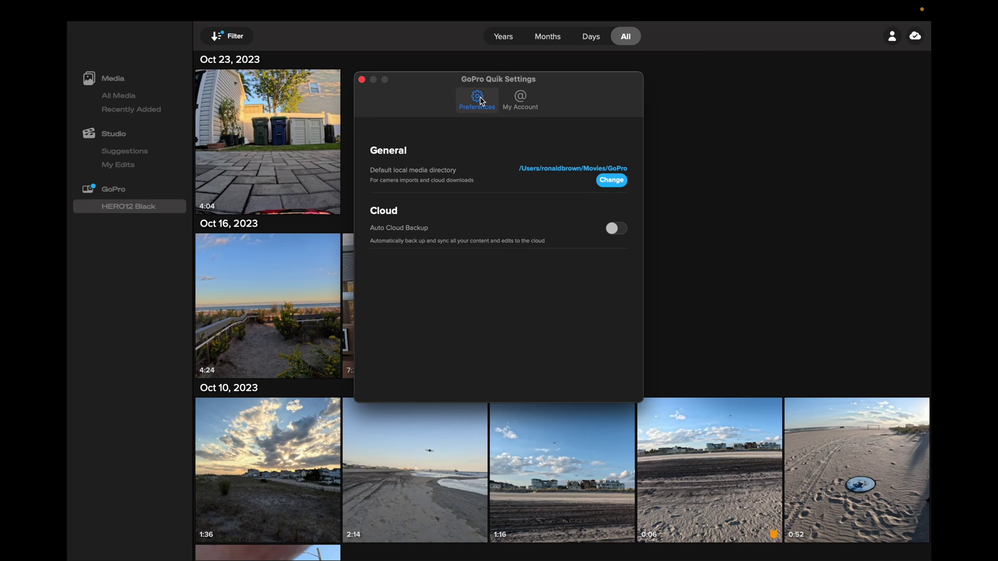
pyautogui.click(520, 104)
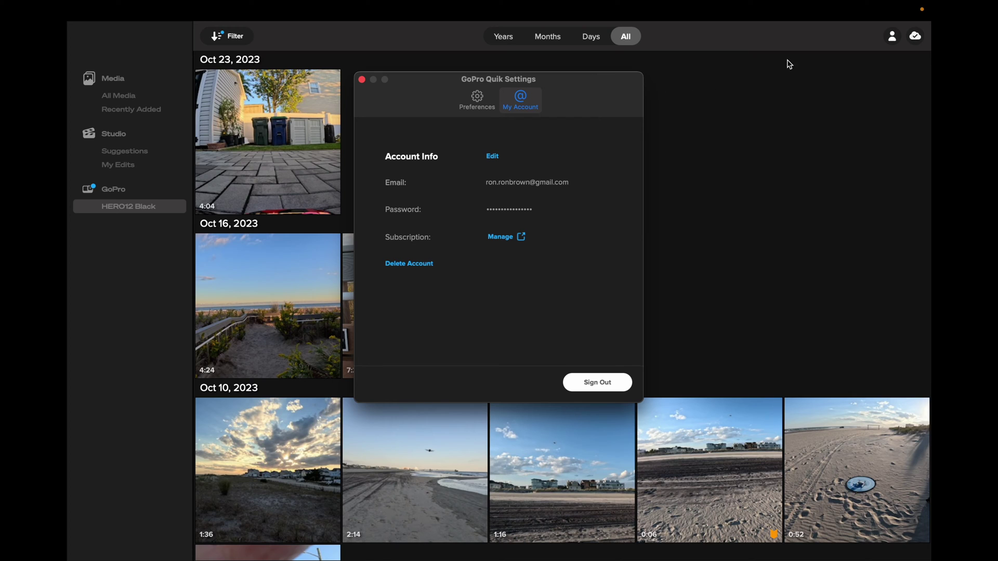
pyautogui.click(362, 80)
pyautogui.click(918, 37)
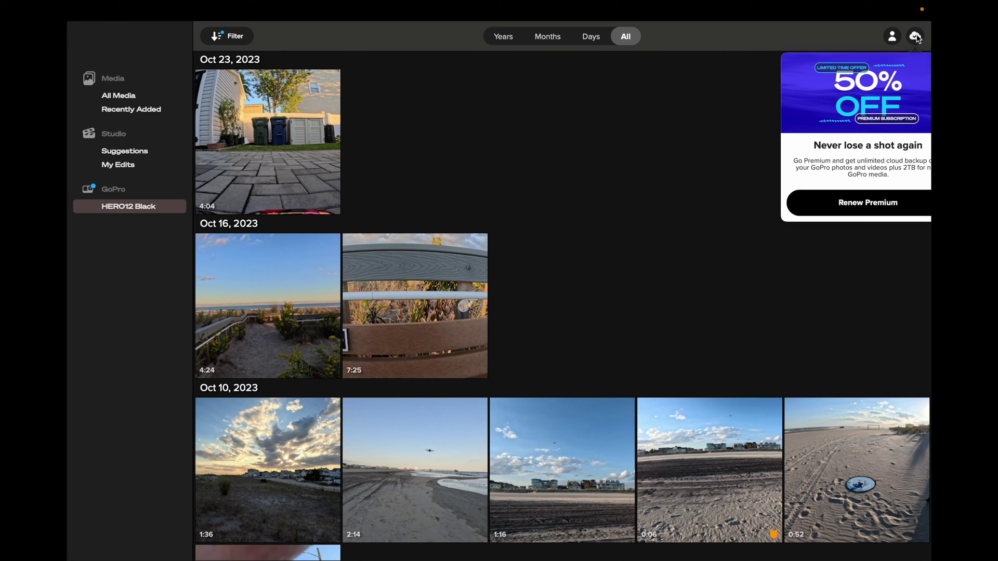
pyautogui.click(917, 37)
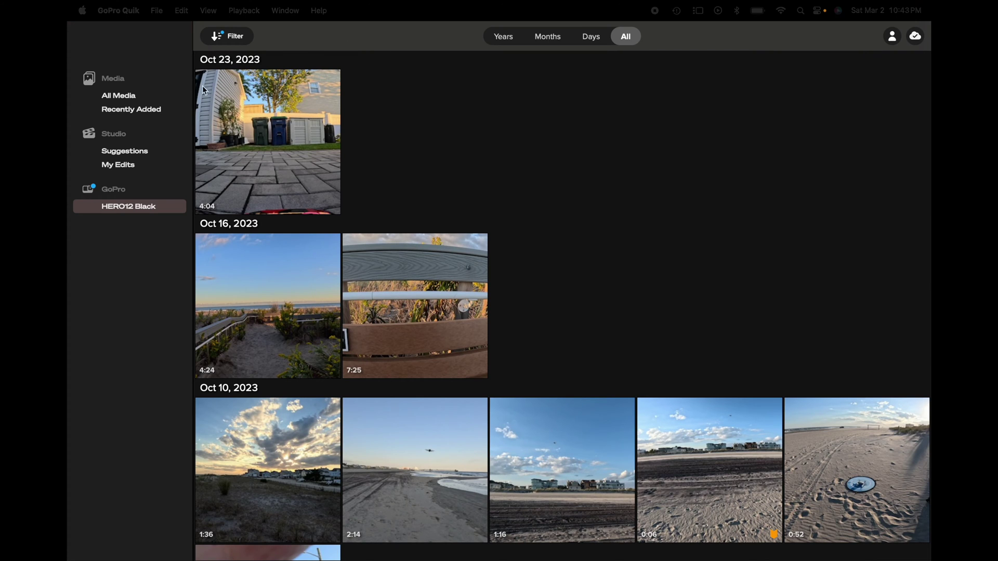
# Open the first Oct 5, 2023 photo in All Media for editing.
pyautogui.click(130, 95)
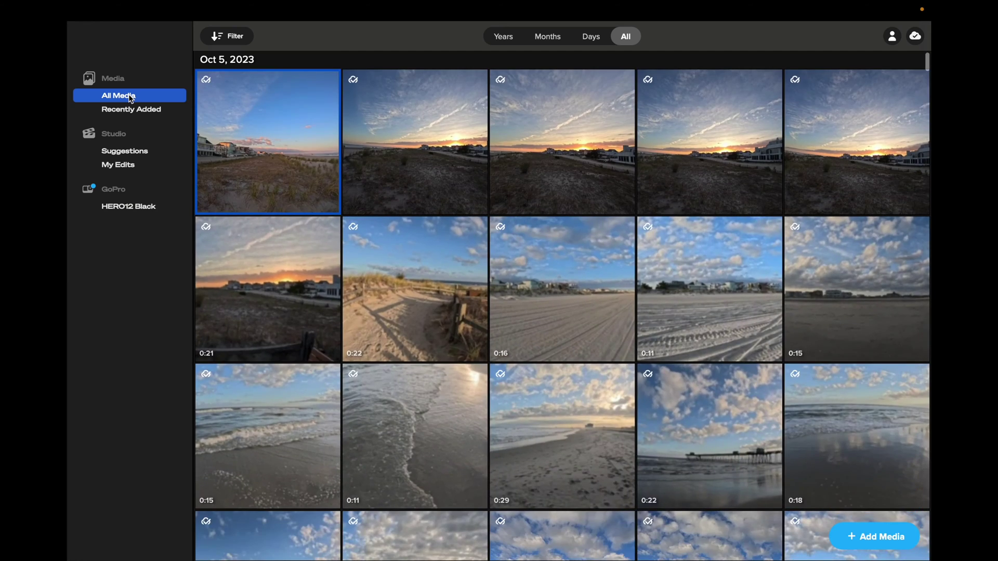
pyautogui.click(272, 147)
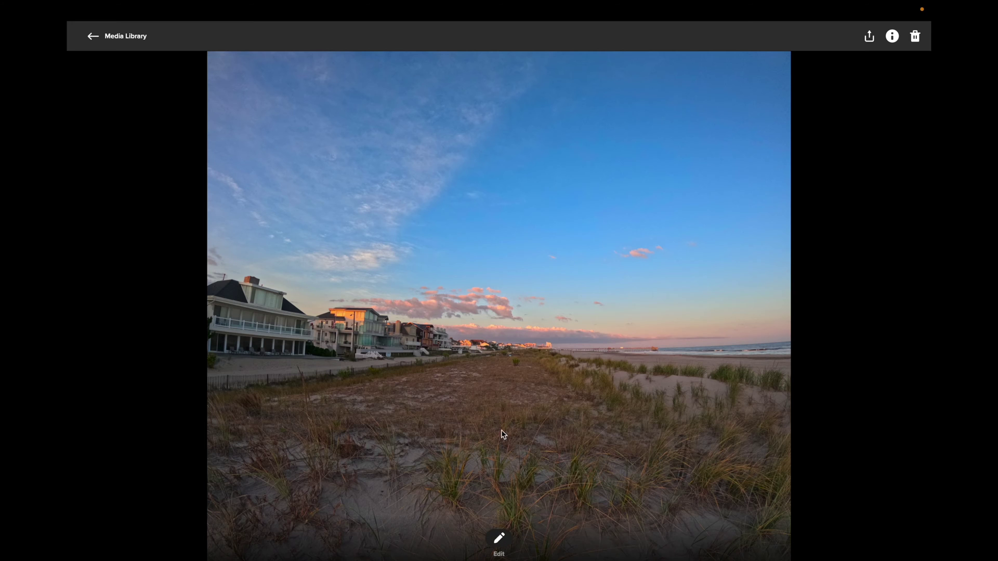
pyautogui.click(499, 538)
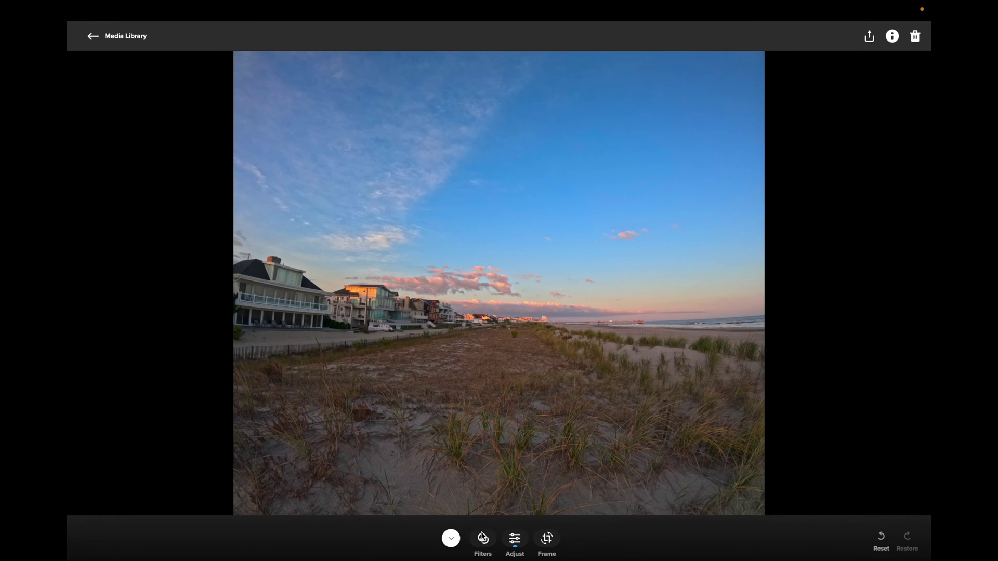
# Browse the filters available for the beach photo, from Essentials through the Snow and Desert groups.
pyautogui.click(484, 541)
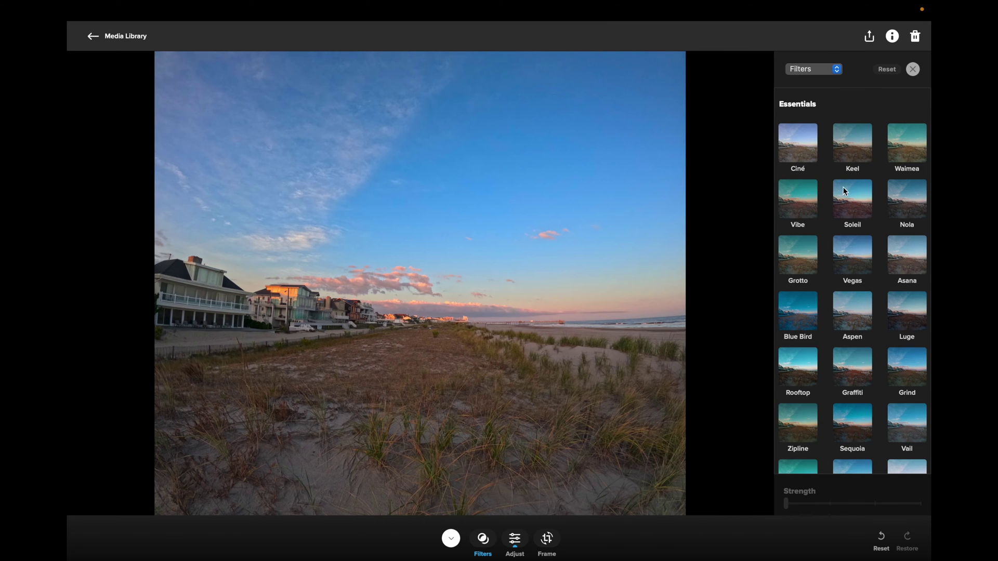
pyautogui.click(838, 70)
pyautogui.click(838, 70)
pyautogui.scroll(-10, 836, 331)
pyautogui.scroll(-6, 835, 330)
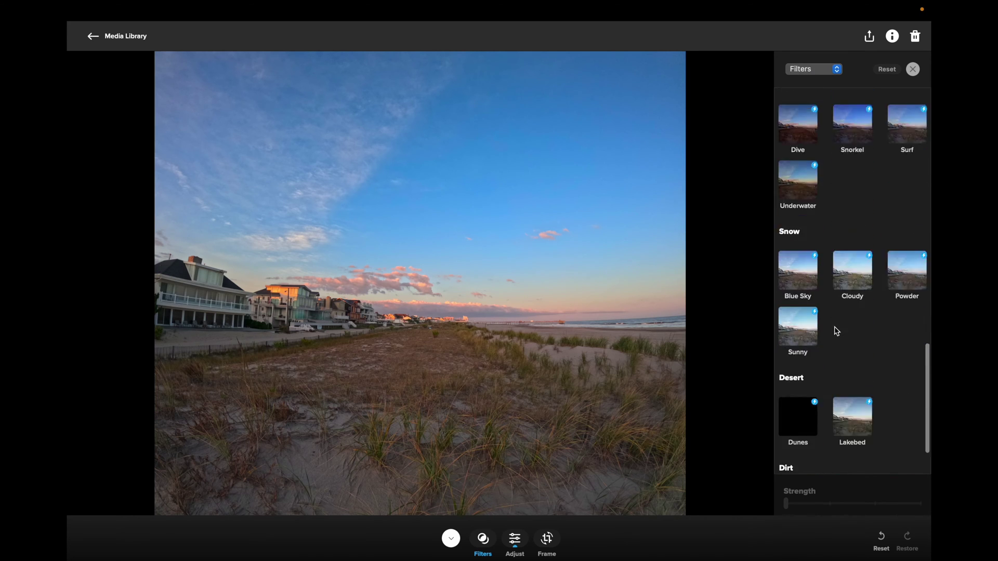
pyautogui.scroll(15, 836, 331)
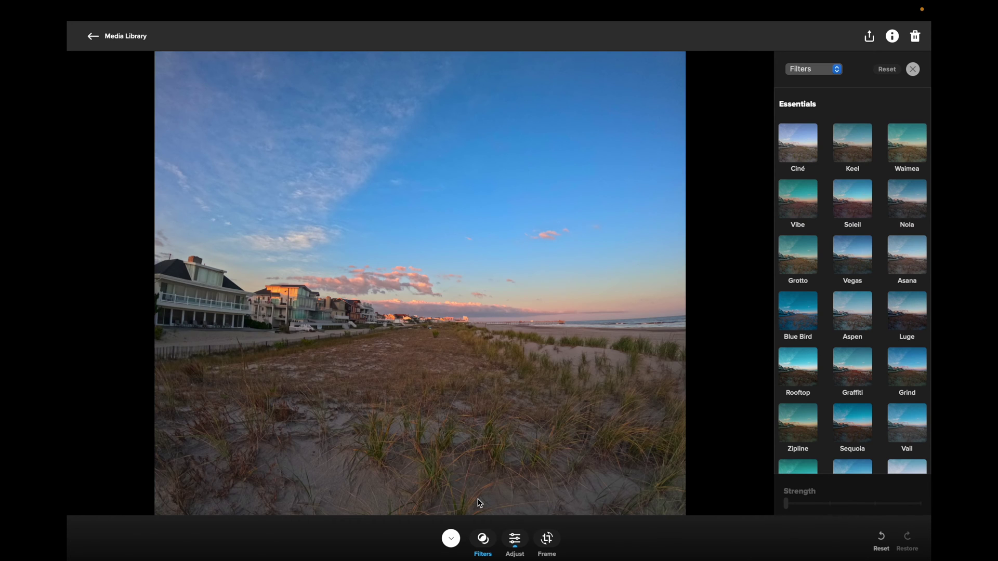
# Examine the photo's adjustment and framing options and its media information.
pyautogui.click(514, 540)
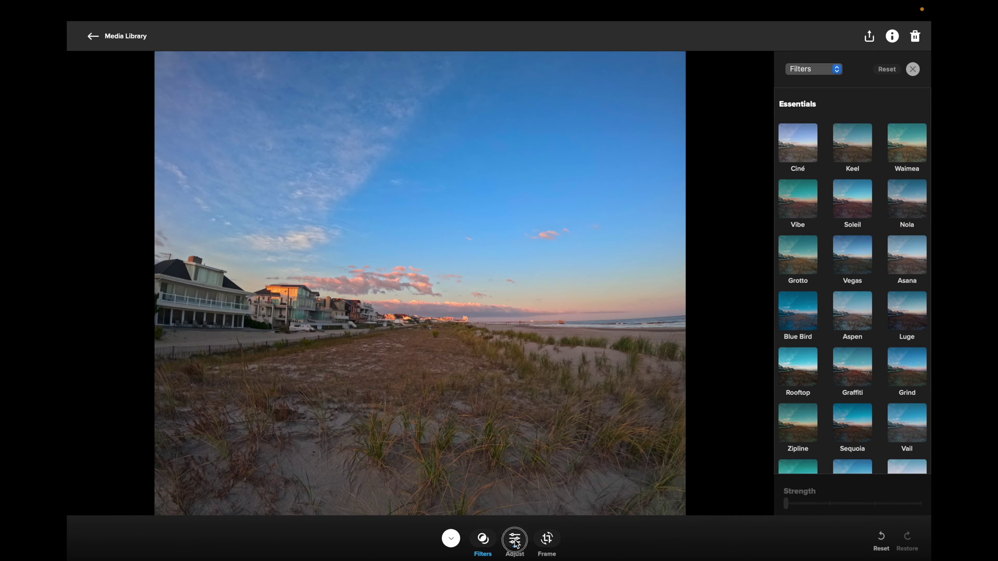
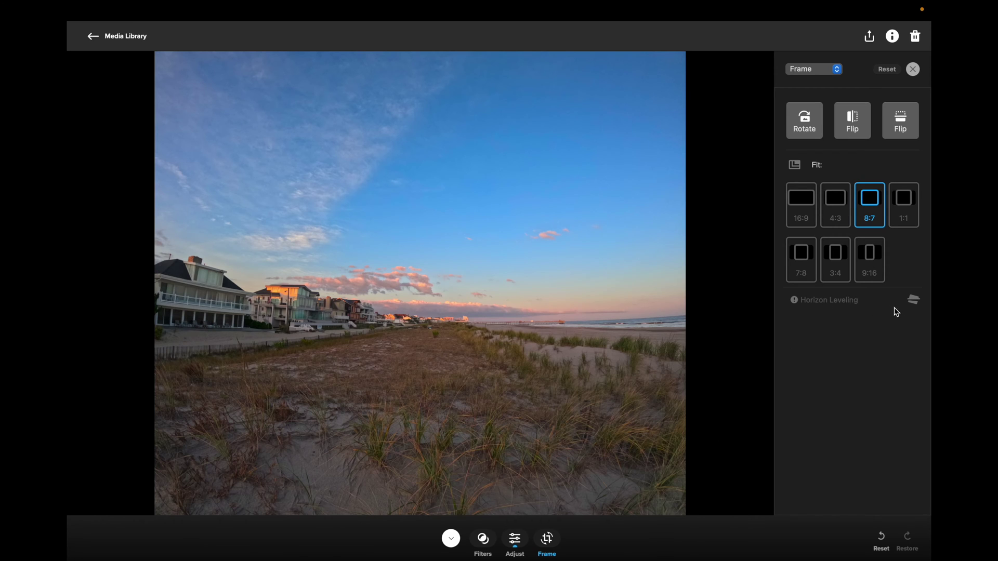
pyautogui.moveTo(824, 304)
pyautogui.click(890, 38)
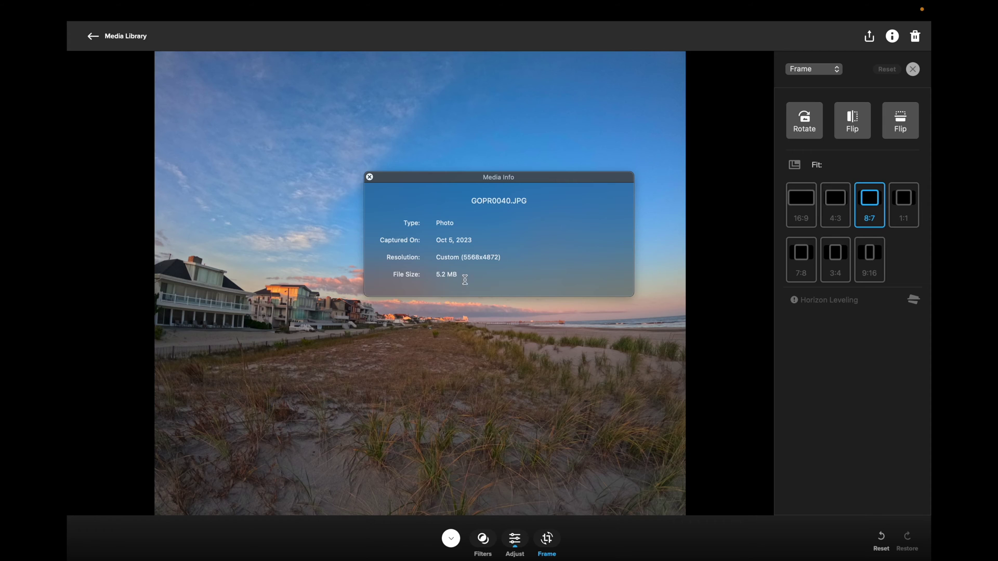
# Check the file name and save-location options for exporting the photo, closing the media information and cancelling the export.
pyautogui.click(869, 38)
pyautogui.click(869, 38)
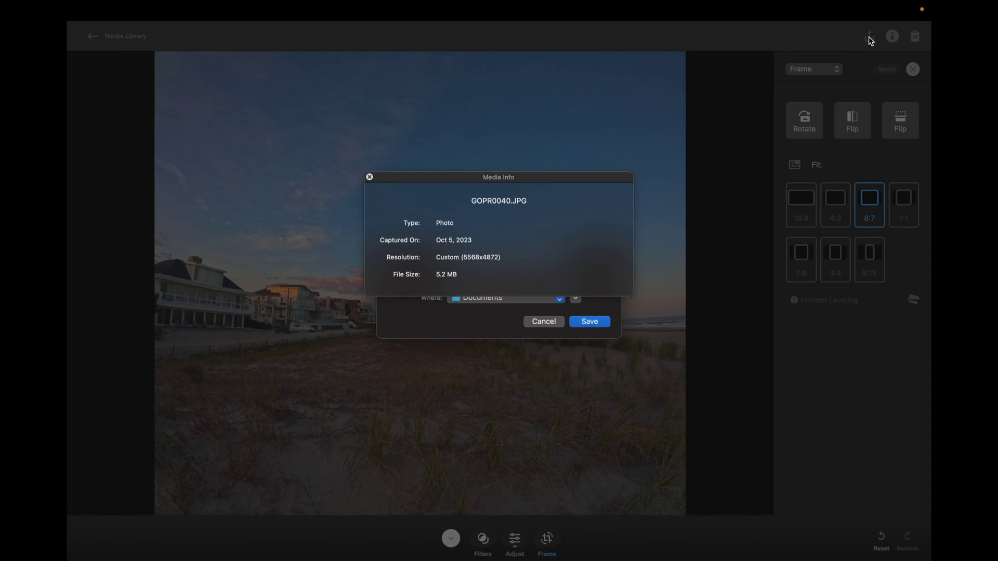
pyautogui.click(369, 177)
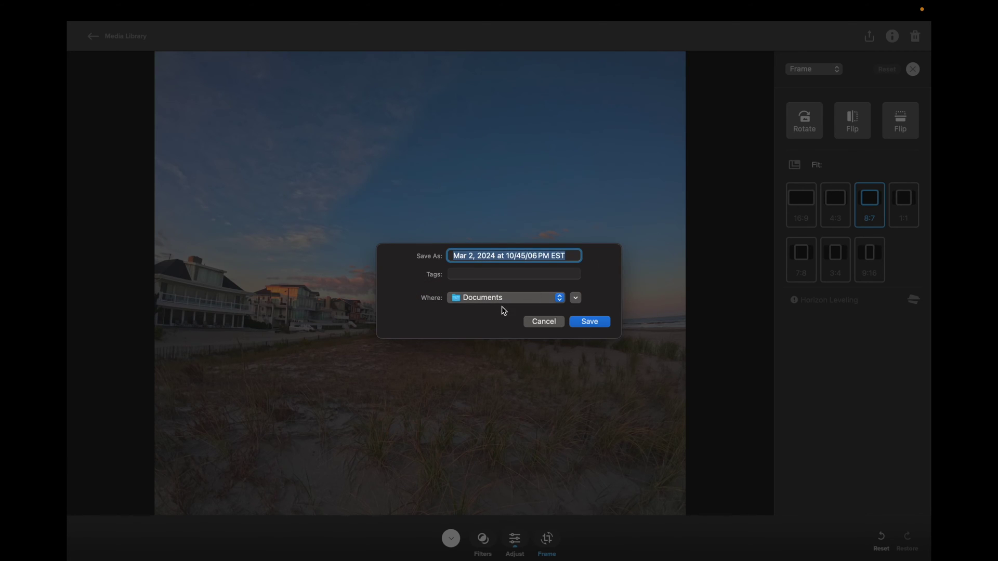
pyautogui.click(559, 300)
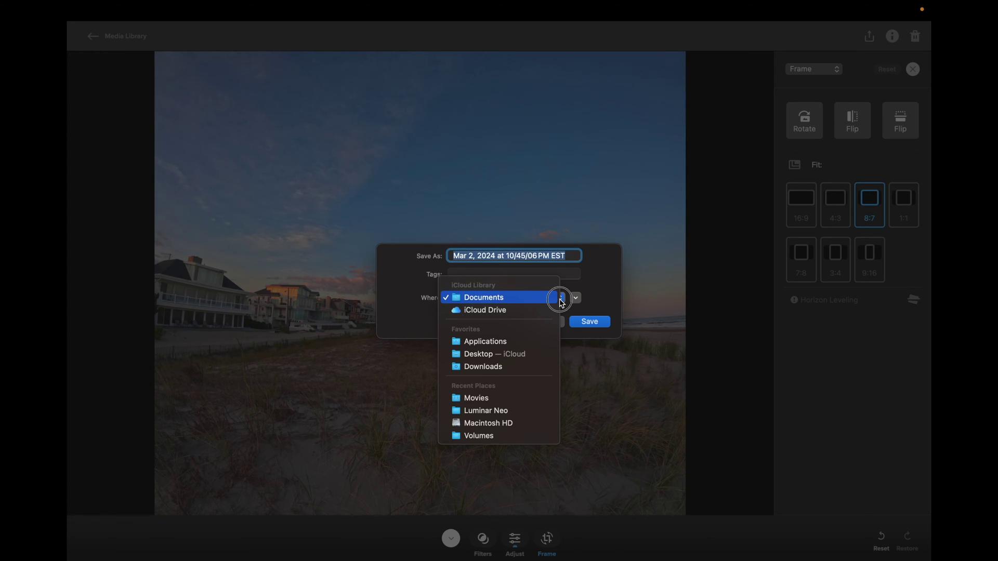
pyautogui.click(560, 302)
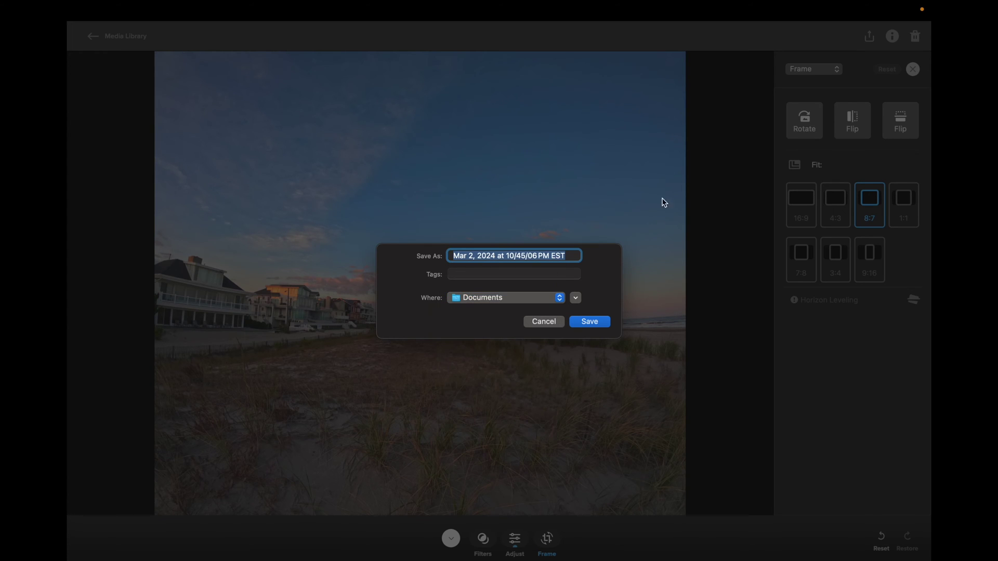
pyautogui.click(544, 323)
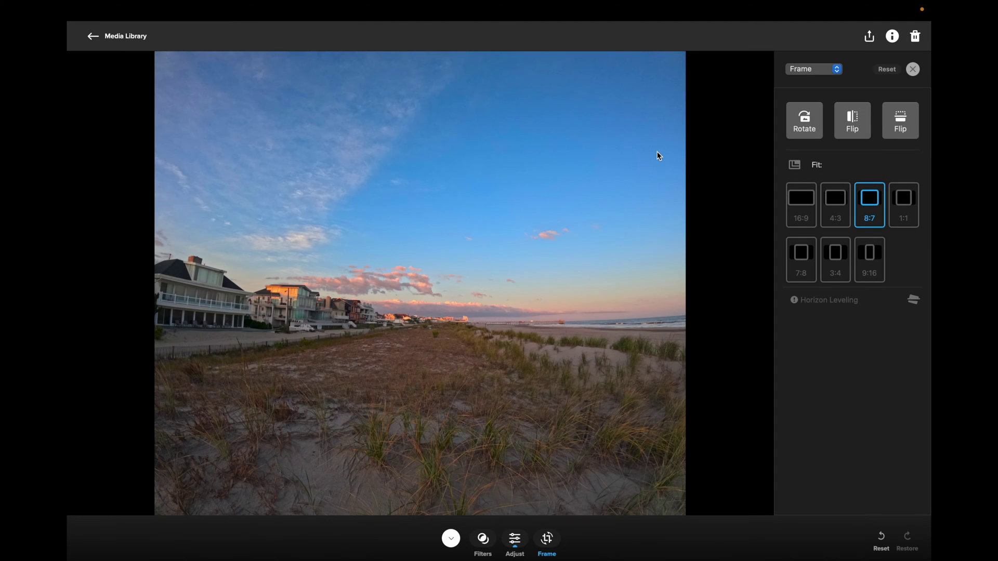
# Return to the media library, open the 0:21 sunset video and play it.
pyautogui.click(91, 37)
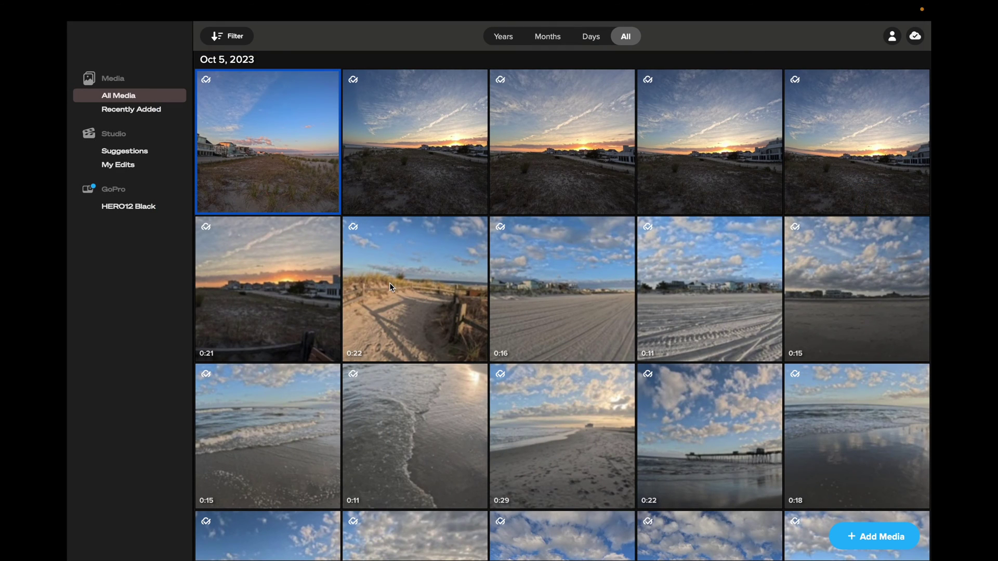
pyautogui.doubleClick(283, 298)
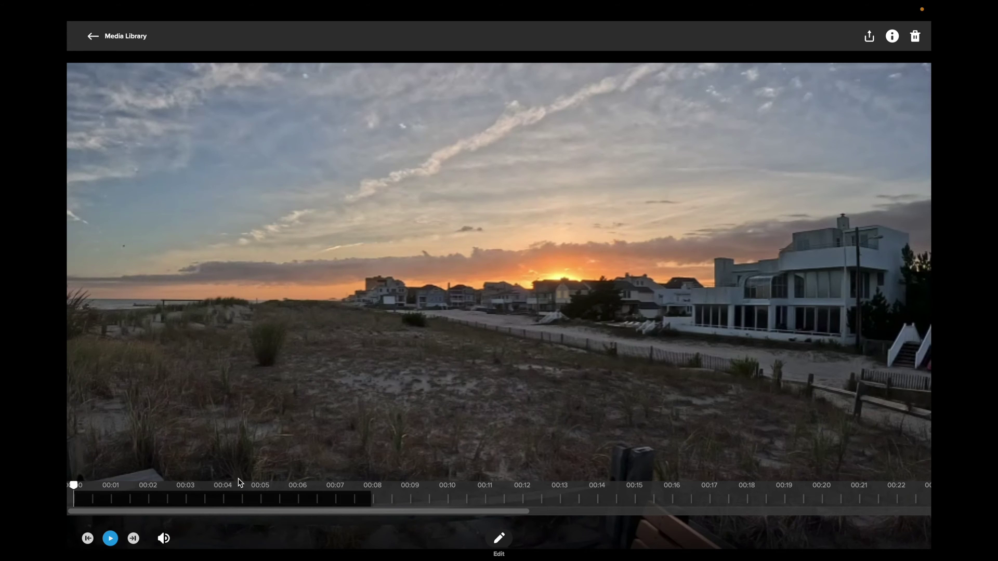
pyautogui.click(111, 539)
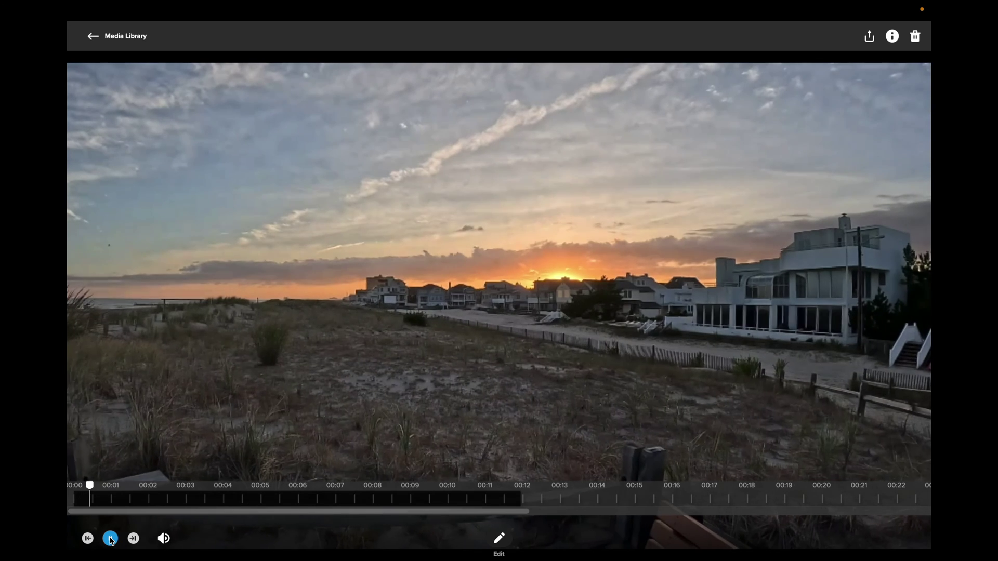
# Check the sunset video's playback volume control and examine its editing options for adjustments, filters, framing, clip volume and stickers.
pyautogui.click(165, 543)
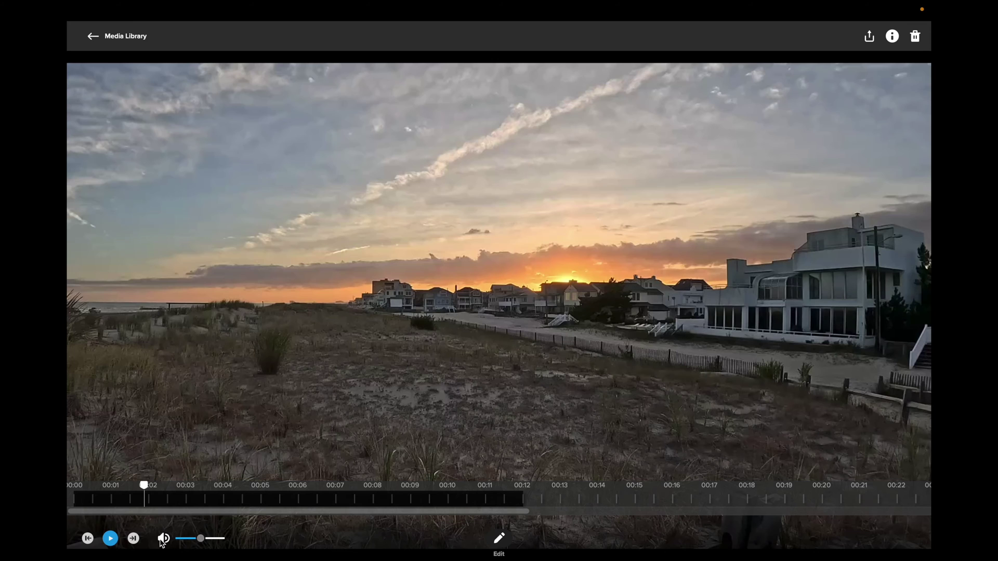
pyautogui.click(499, 541)
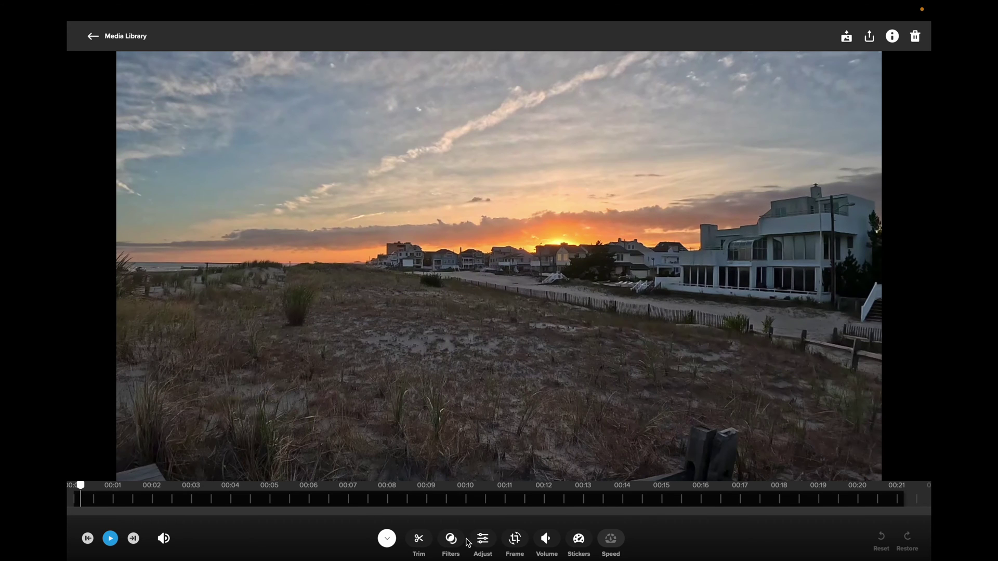
pyautogui.click(484, 542)
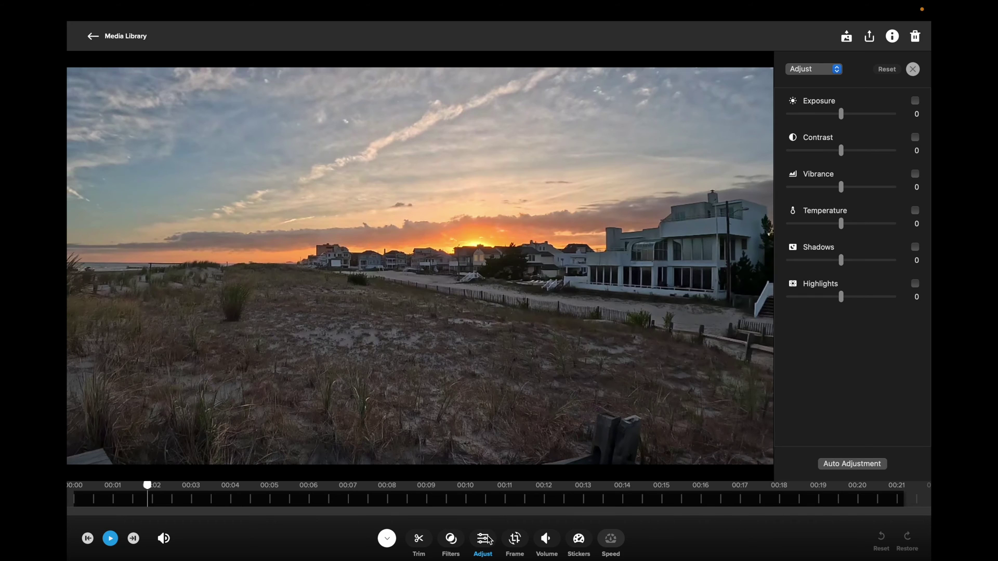
pyautogui.click(452, 541)
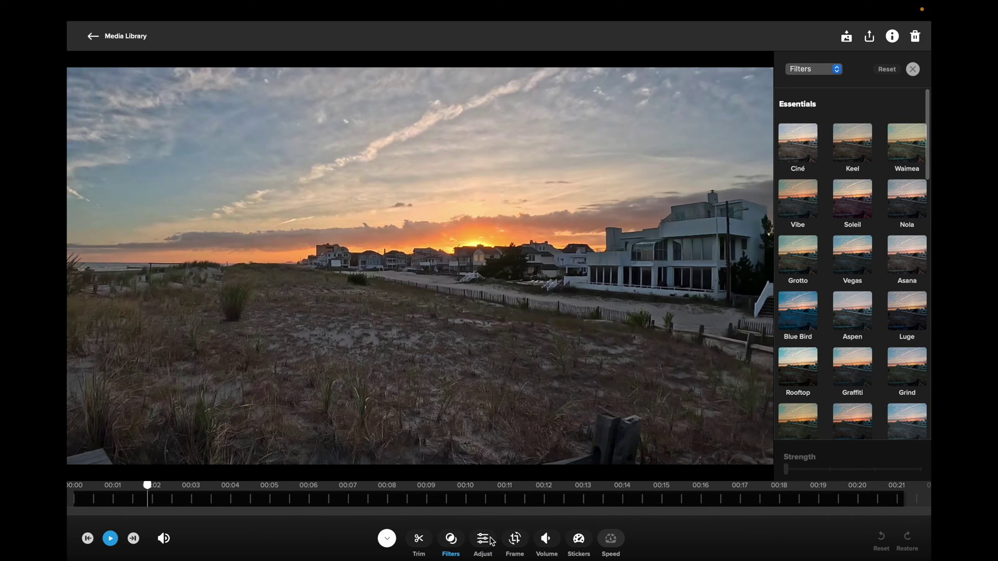
pyautogui.click(516, 539)
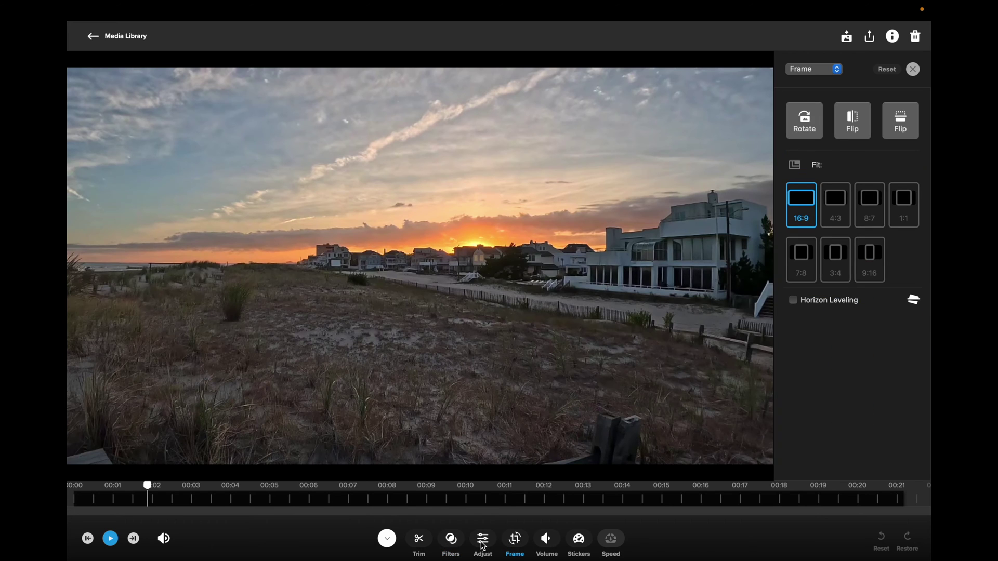
pyautogui.click(545, 541)
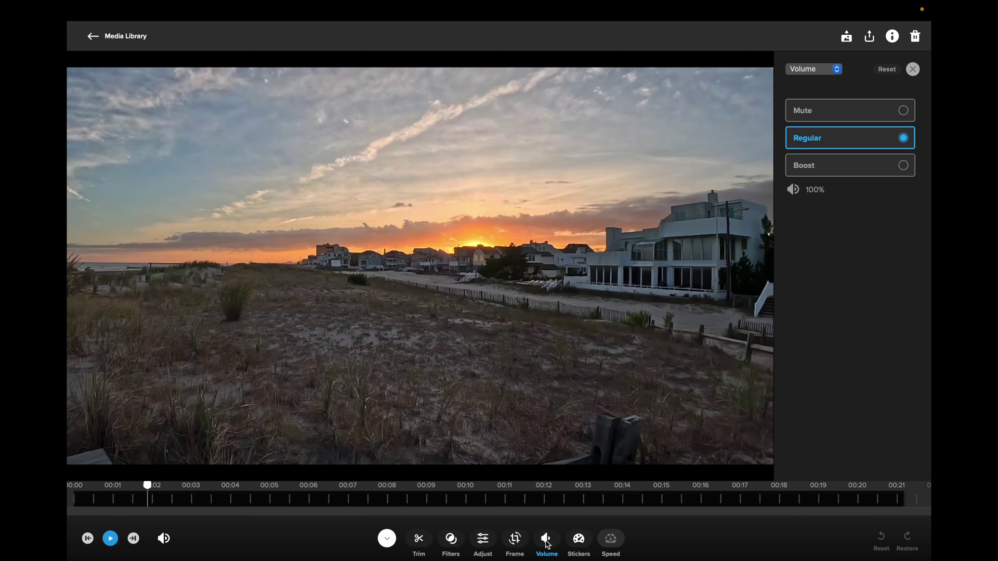
pyautogui.click(577, 545)
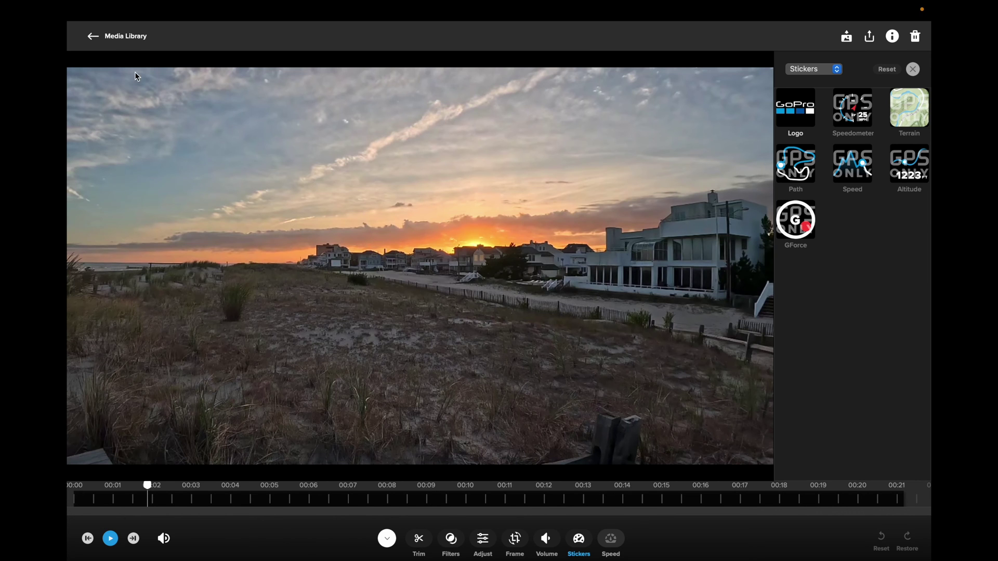
# Return to the media library and show the media from the HERO12 Black camera.
pyautogui.click(96, 38)
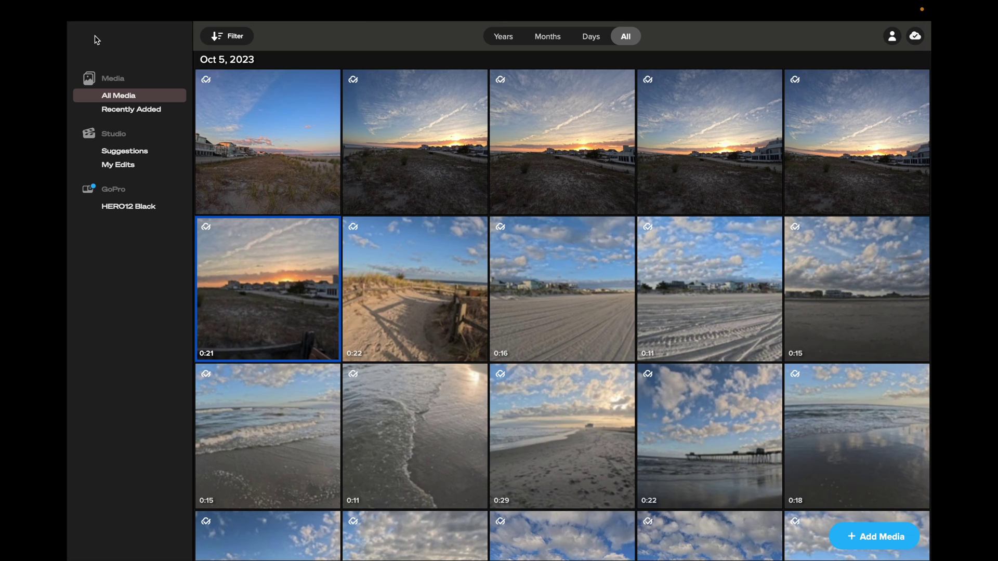
pyautogui.click(125, 208)
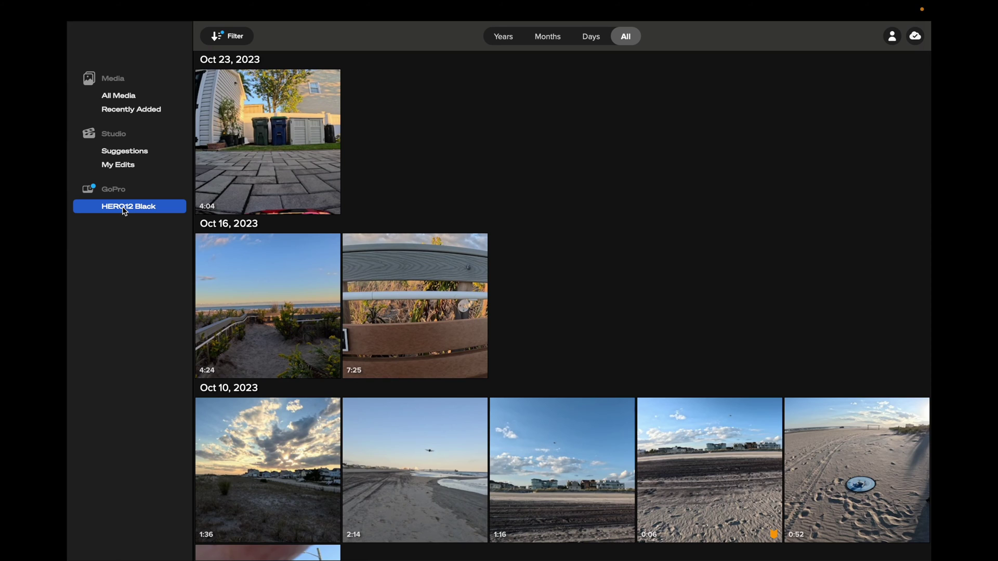